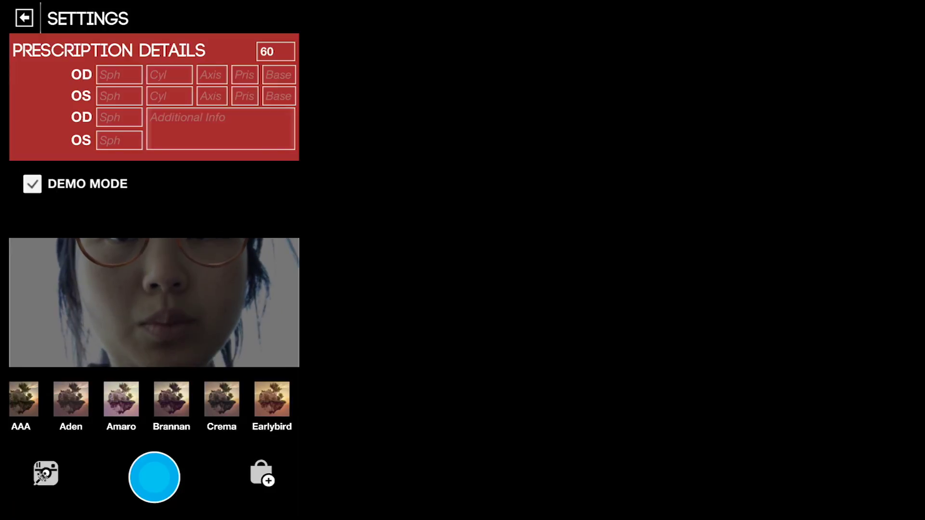
- Exit Settings back to the live Warby Parker Stockton Striped Beach try-on
{"action": "key", "text": "Escape"}
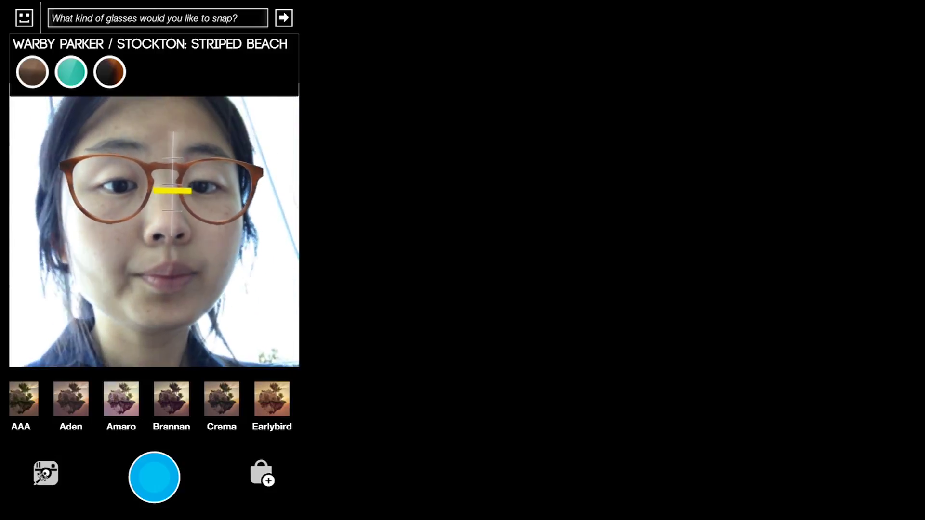
{"action": "left_click_drag", "start_coordinate": [239, 404], "coordinate": [43, 405]}
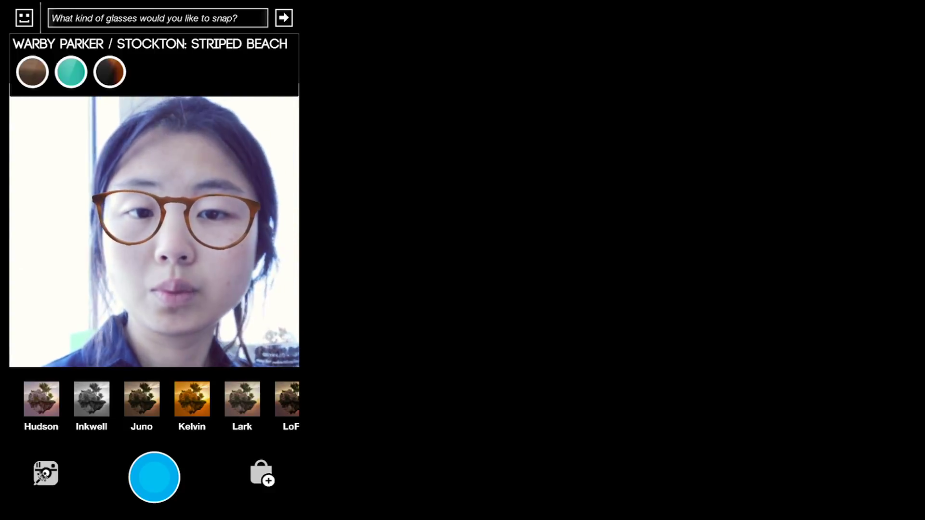
- Snap the Striped Beach try-on and upload the snapshot to the SnapBox online gallery
{"action": "left_click", "coordinate": [154, 477]}
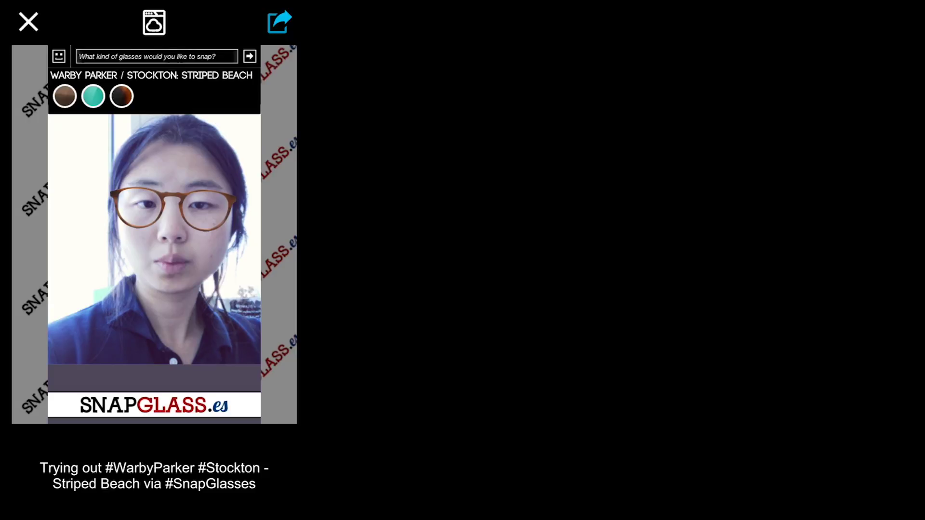
{"action": "left_click", "coordinate": [153, 23]}
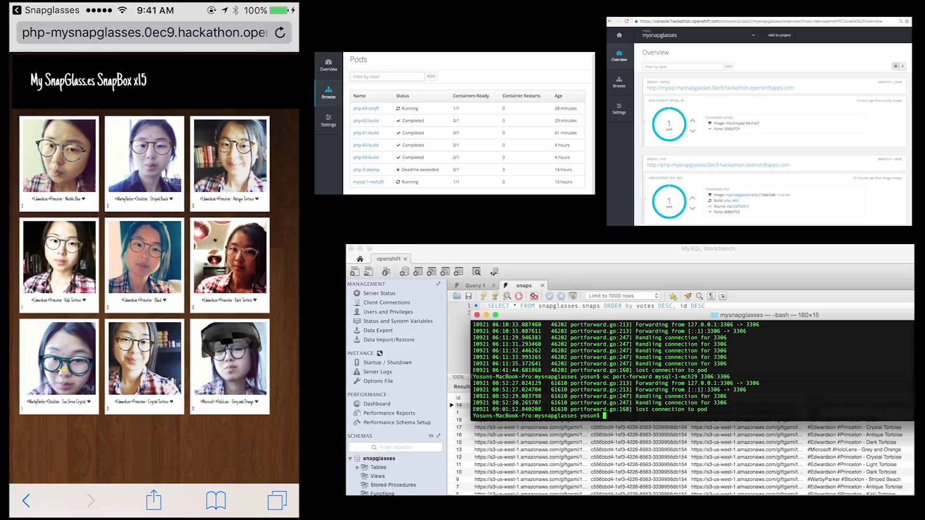
{"action": "scroll", "coordinate": [154, 275], "scroll_direction": "down", "scroll_amount": 5}
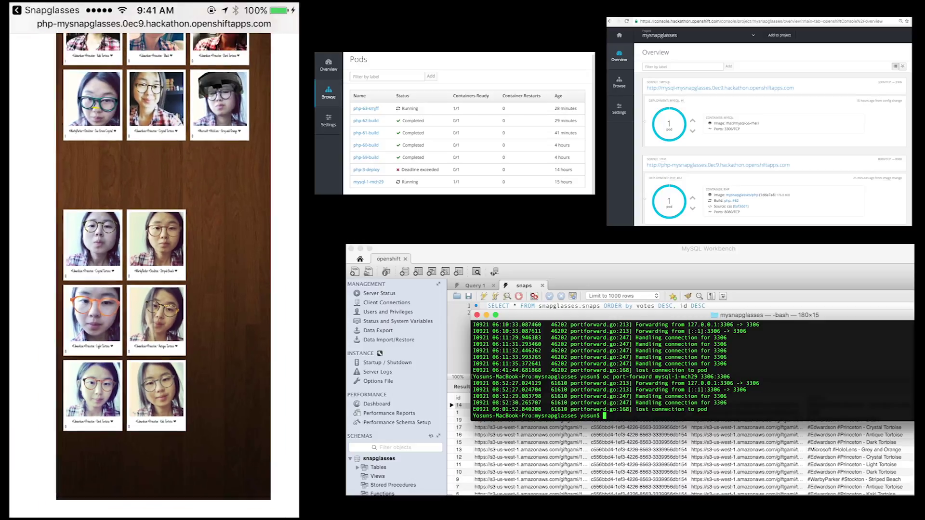
{"action": "scroll", "coordinate": [154, 275], "scroll_direction": "up", "scroll_amount": 4}
{"action": "scroll", "coordinate": [154, 274], "scroll_direction": "up", "scroll_amount": 1}
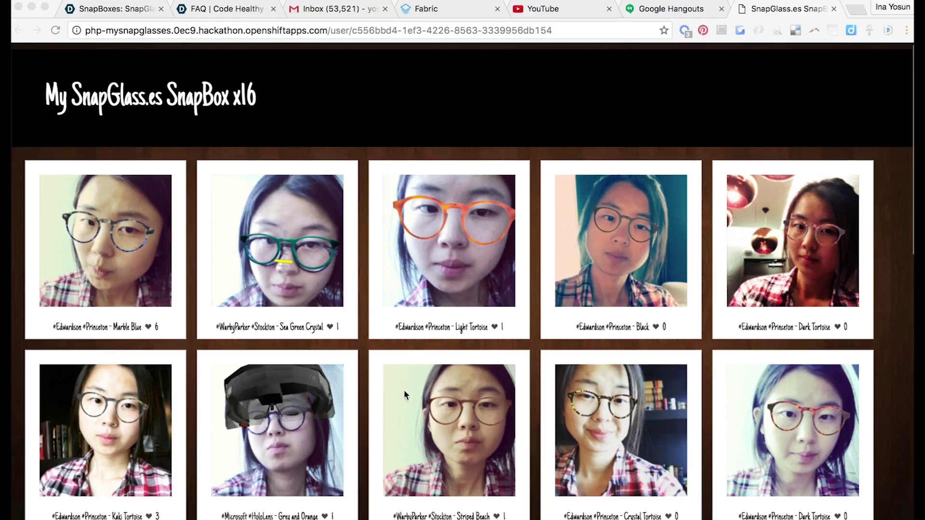
{"action": "scroll", "coordinate": [439, 340], "scroll_direction": "down", "scroll_amount": 2}
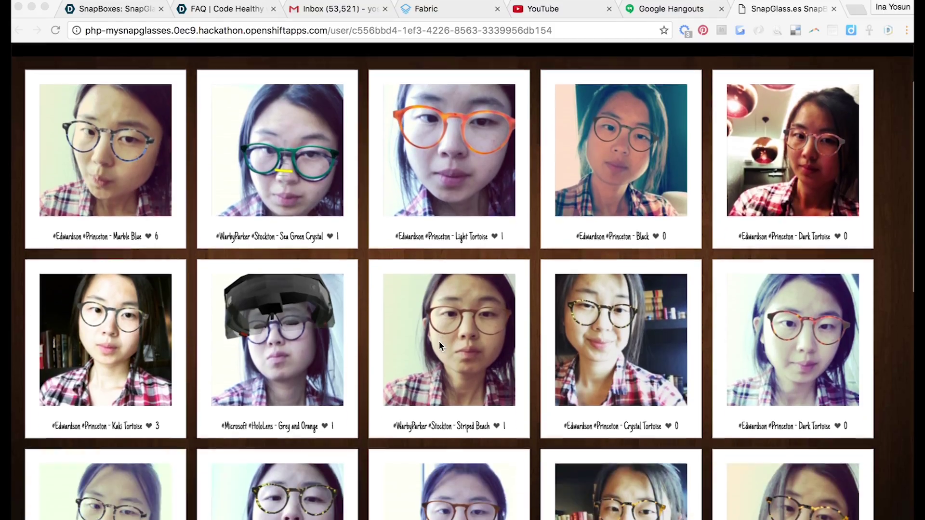
{"action": "scroll", "coordinate": [439, 341], "scroll_direction": "down", "scroll_amount": 2}
{"action": "scroll", "coordinate": [439, 340], "scroll_direction": "down", "scroll_amount": 1}
{"action": "scroll", "coordinate": [439, 347], "scroll_direction": "up", "scroll_amount": 1}
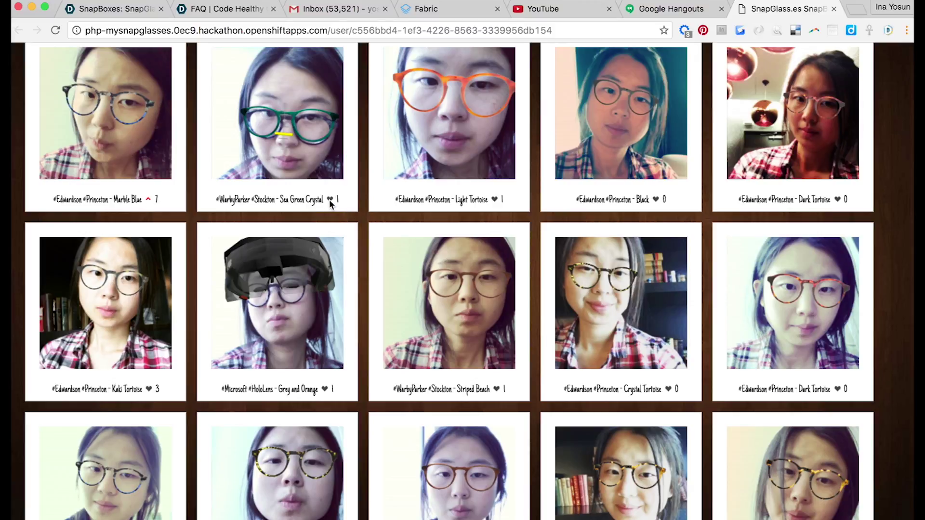
- Heart the Sea Green Crystal, Light Tortoise and Crystal Tortoise cards, bringing the first two to 2
{"action": "left_click", "coordinate": [329, 199]}
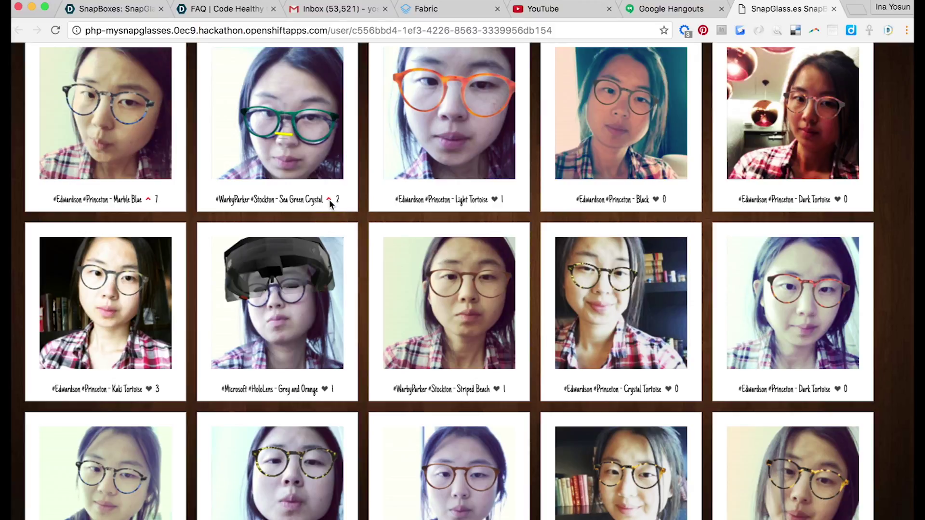
{"action": "left_click", "coordinate": [495, 201]}
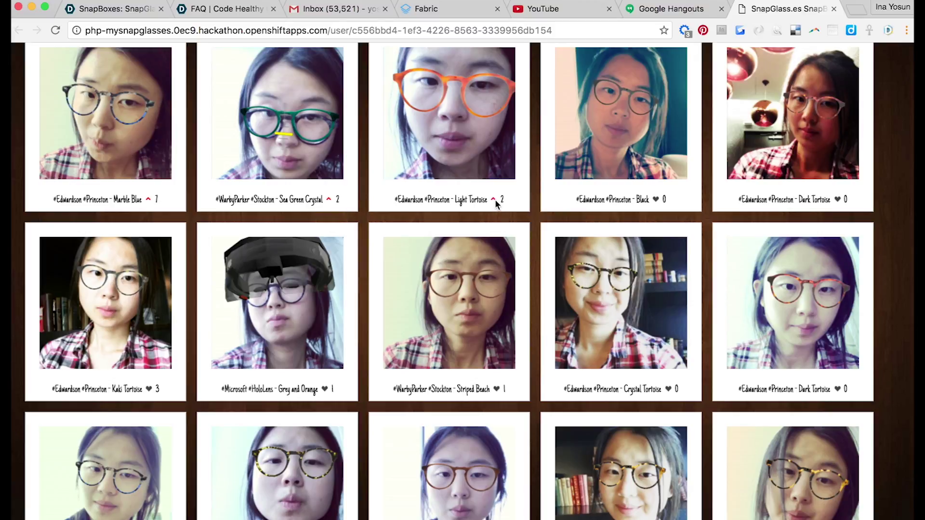
{"action": "left_click", "coordinate": [670, 390]}
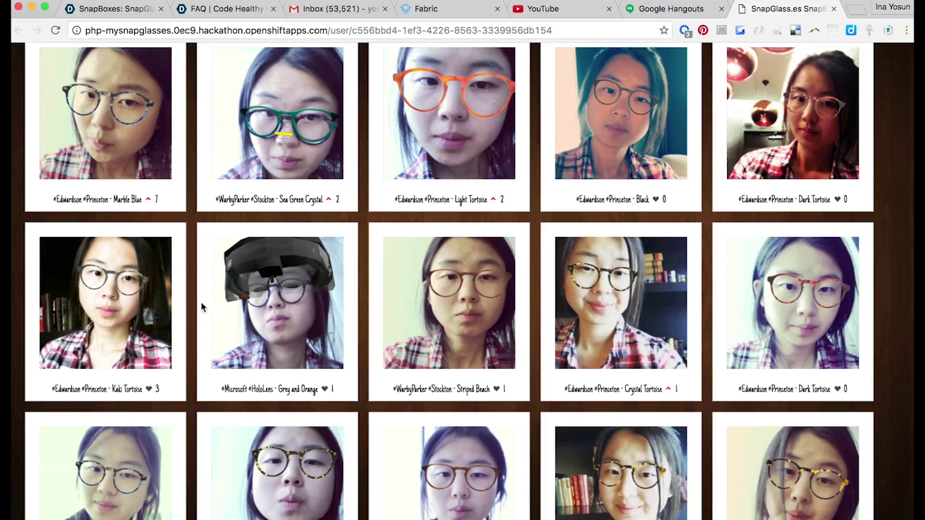
{"action": "scroll", "coordinate": [301, 297], "scroll_direction": "down", "scroll_amount": 1}
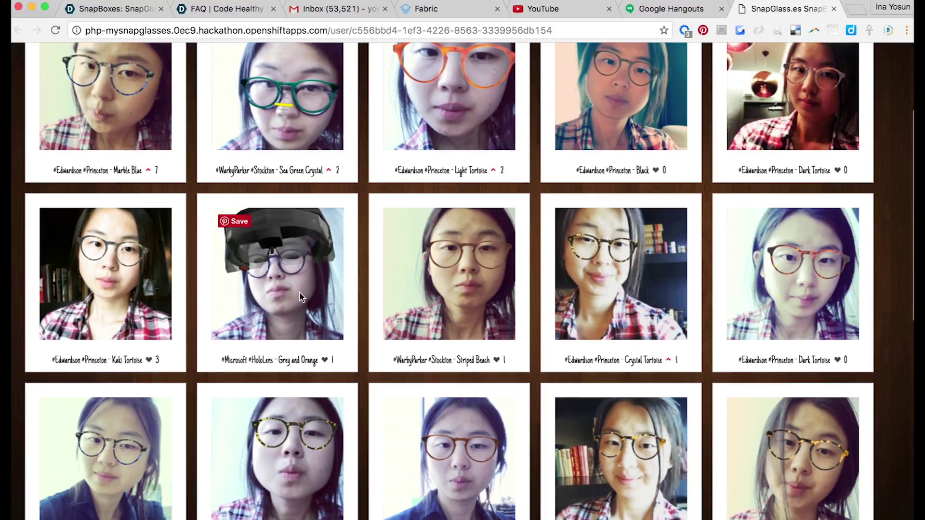
{"action": "left_click_drag", "start_coordinate": [302, 296], "coordinate": [123, 448]}
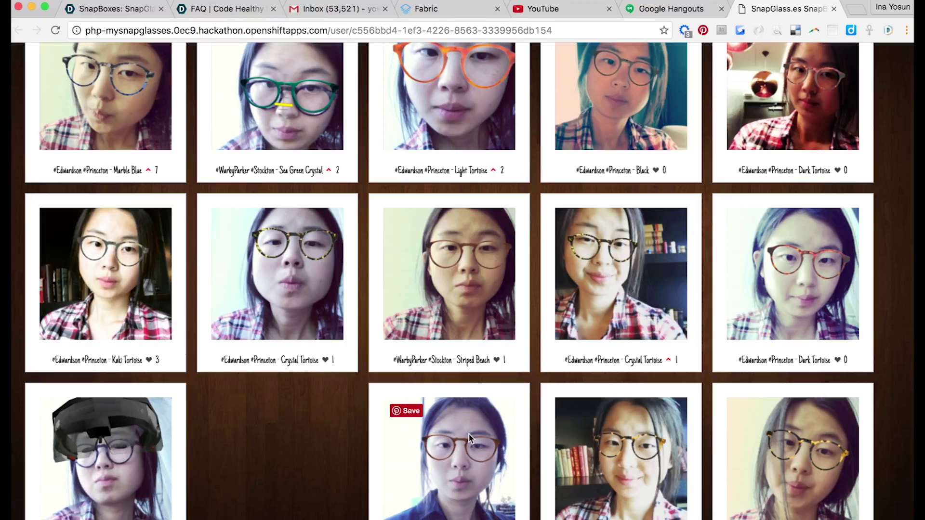